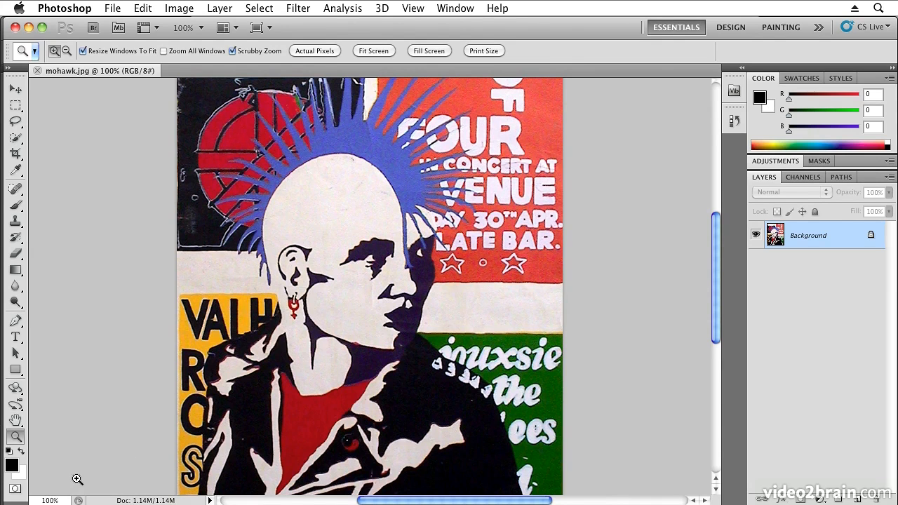
Step: Examine the pixels along the dark edges around the eye and nose of mohawk.jpg at up to 1200% zoom
click(372, 282)
click(381, 283)
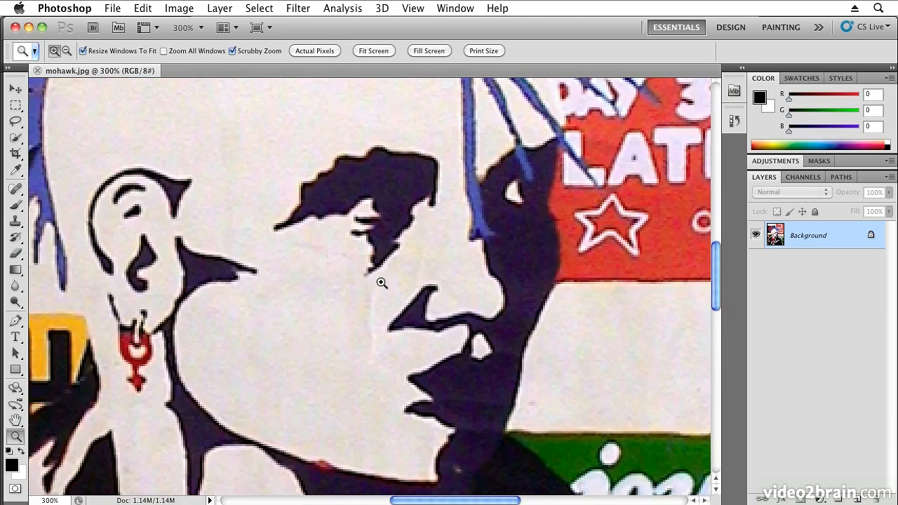
click(370, 274)
click(378, 268)
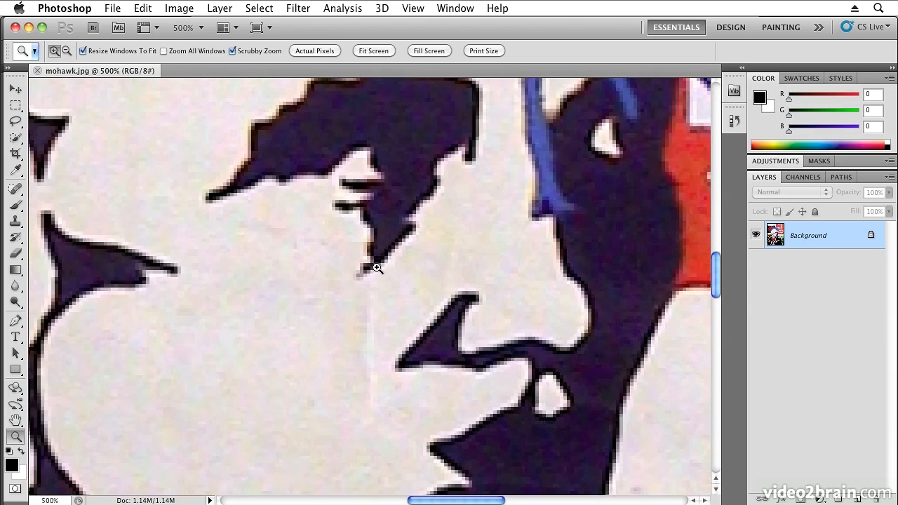
click(420, 262)
click(420, 262)
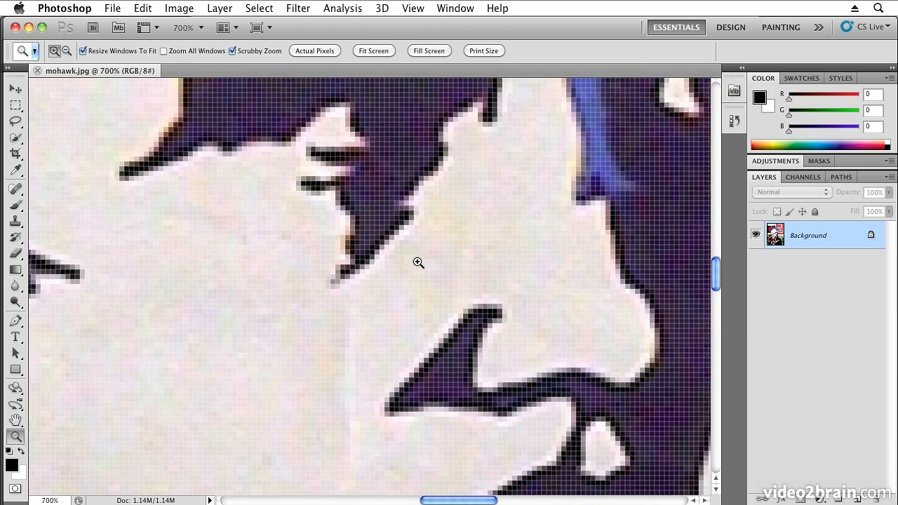
click(423, 261)
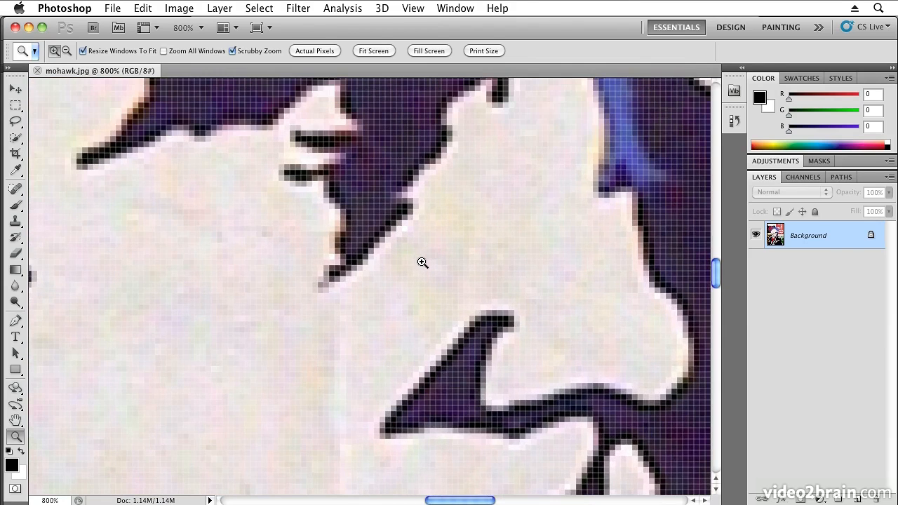
click(423, 263)
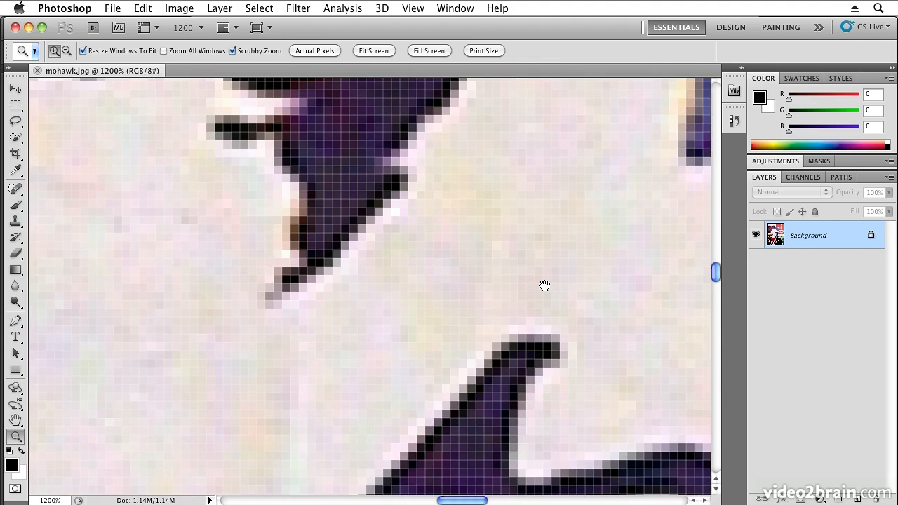
Step: Inspect the pixels where the face's dark shadow meets the red background at 3200%, and return the view to 100%
drag(545, 285, 318, 304)
drag(481, 267, 335, 345)
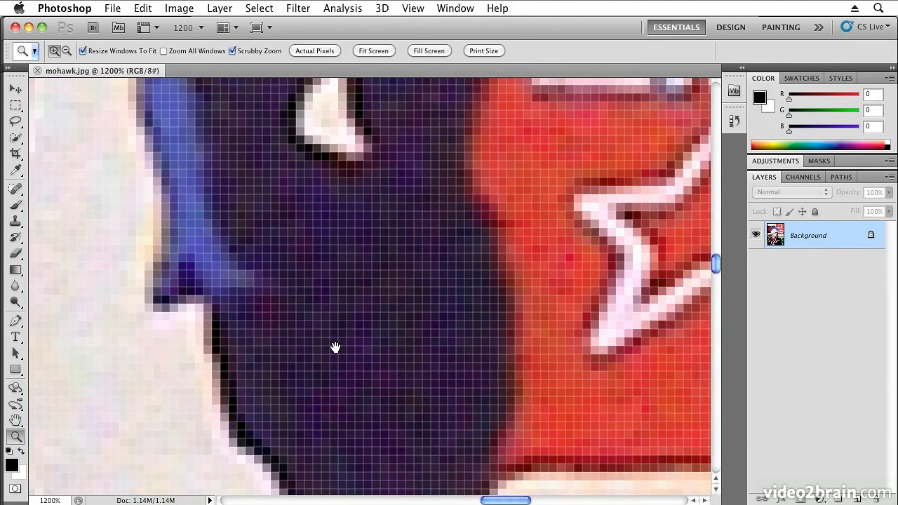
click(466, 284)
click(466, 285)
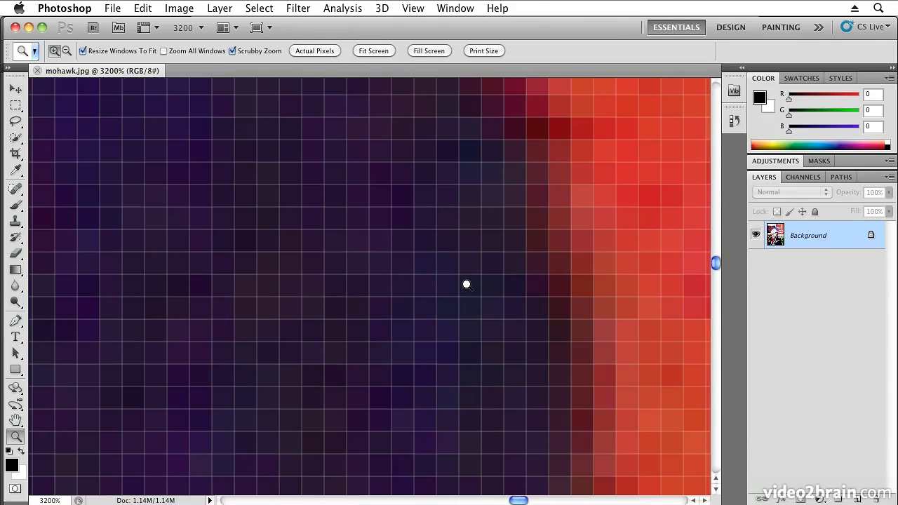
double_click(15, 437)
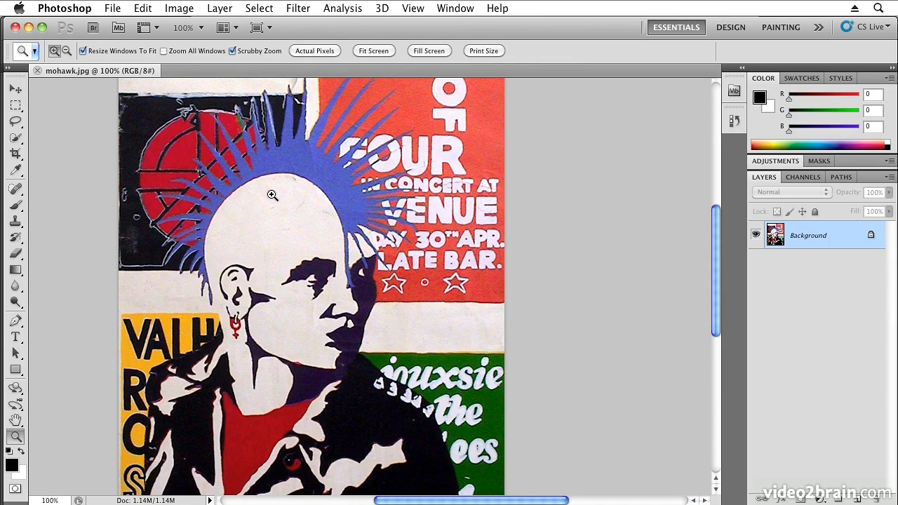
Step: Resize the image to 500 percent of its pixel dimensions with proportions constrained and Bicubic resampling
click(180, 9)
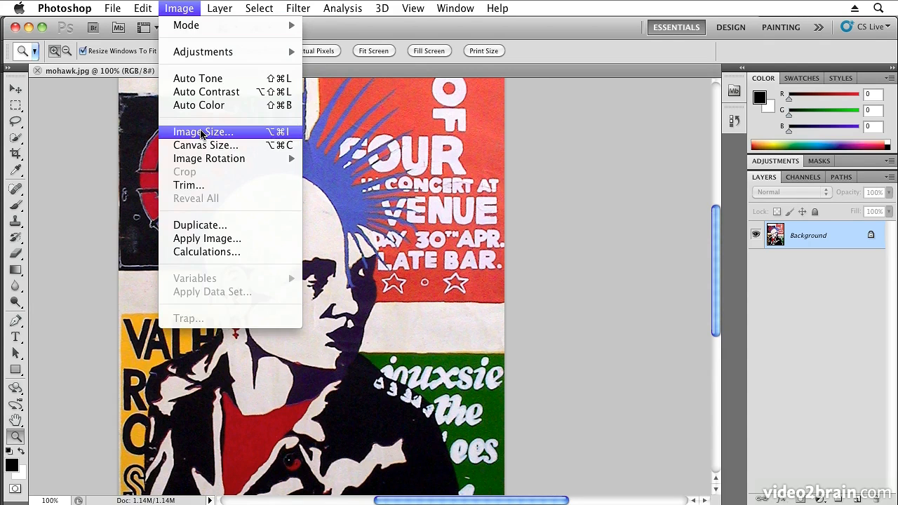
click(224, 133)
drag(404, 124, 570, 110)
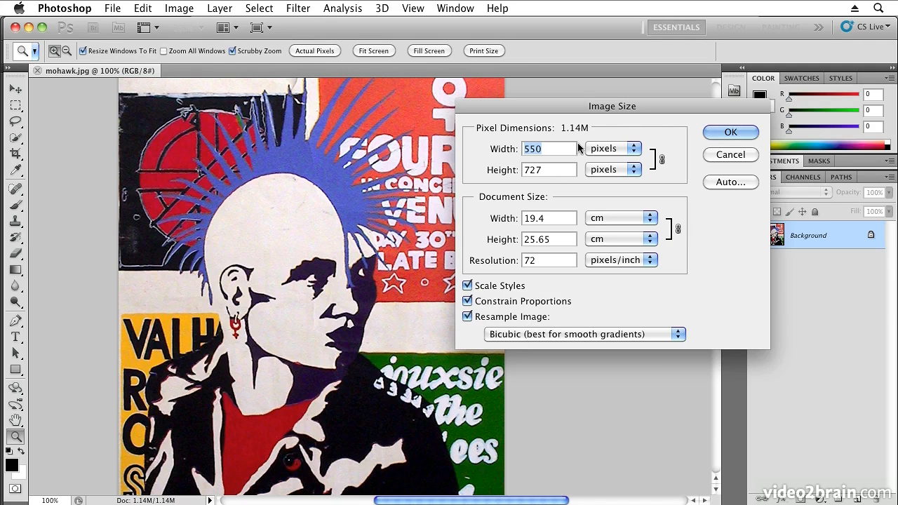
click(604, 151)
click(607, 136)
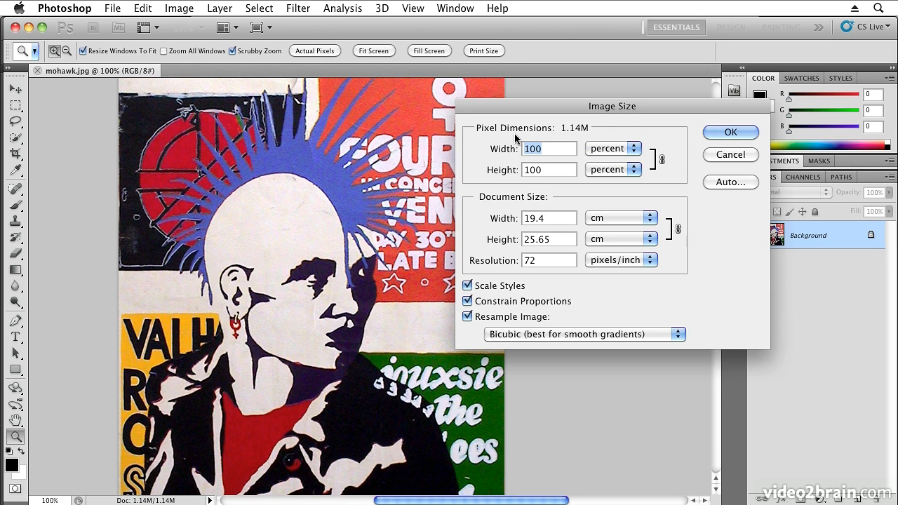
text(500)
key(Return)
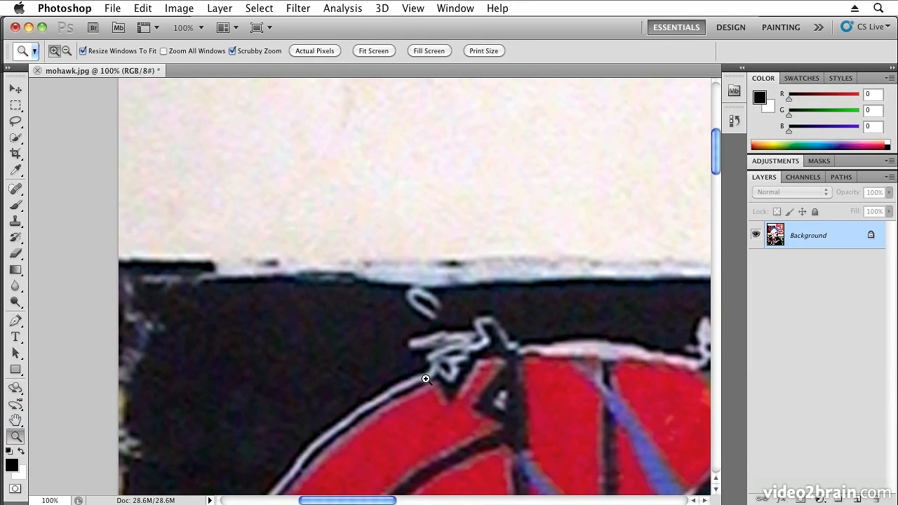
Step: Examine the edges of the enlarged face and review the resampling methods offered for resizing, without applying a change
scroll(421, 309, down, 10)
scroll(421, 309, right, 6)
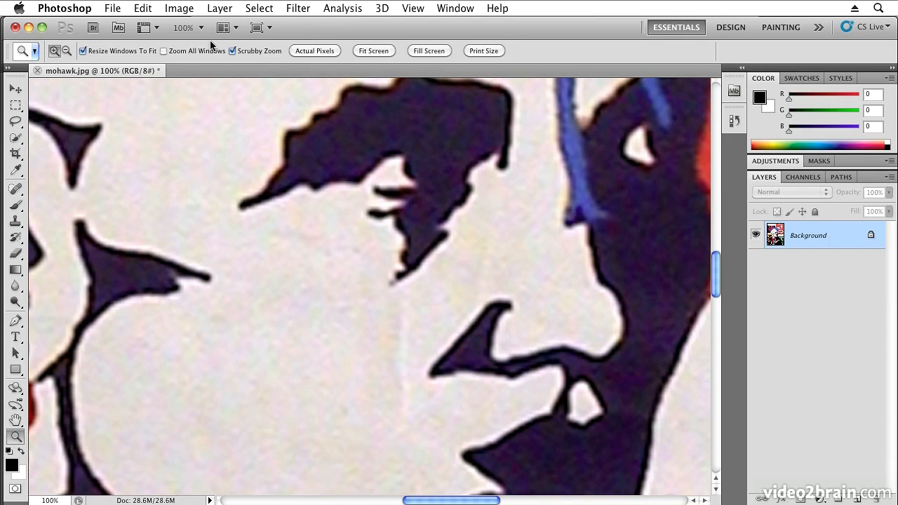
click(189, 9)
click(203, 132)
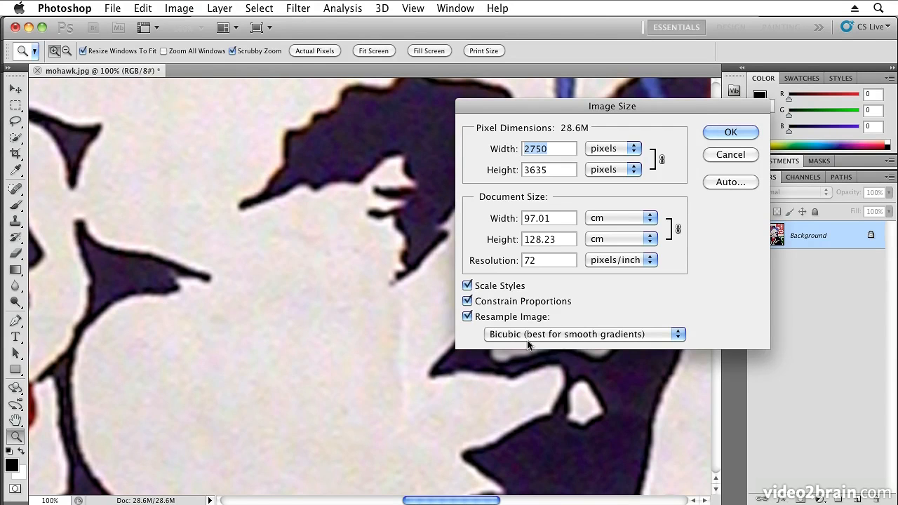
click(564, 336)
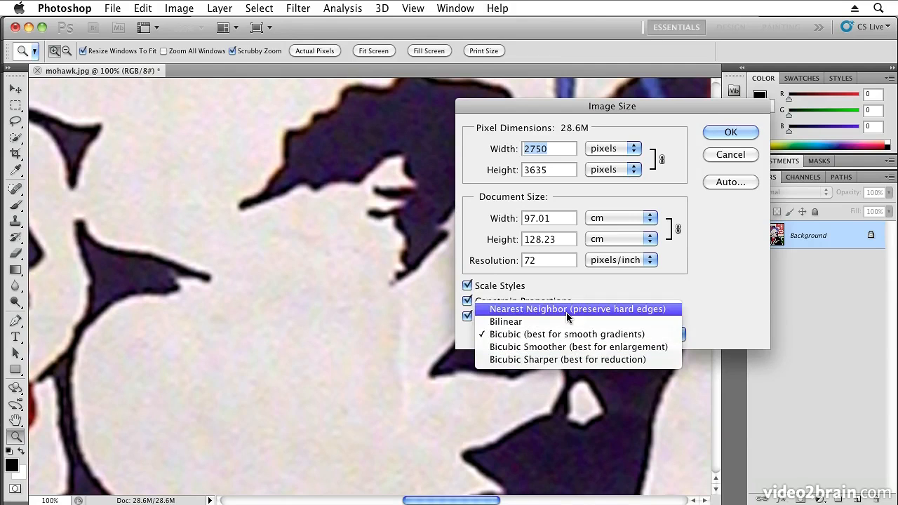
click(684, 336)
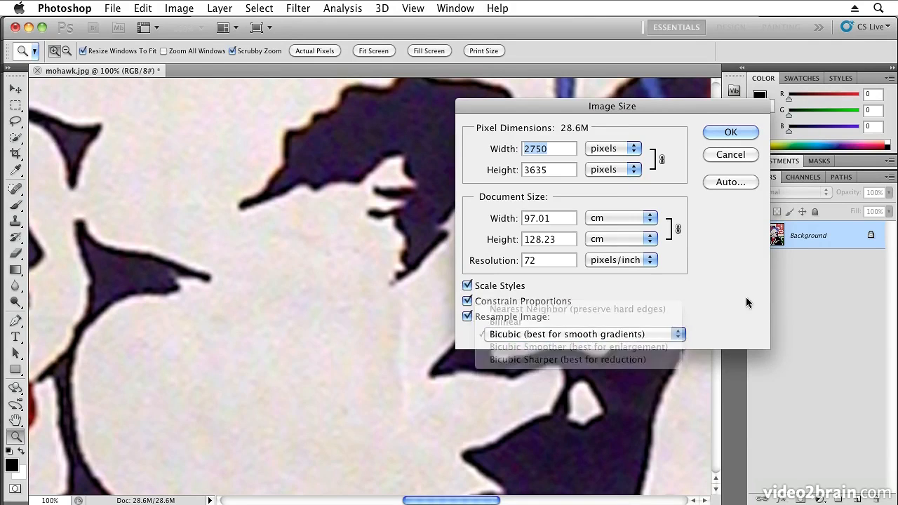
click(730, 157)
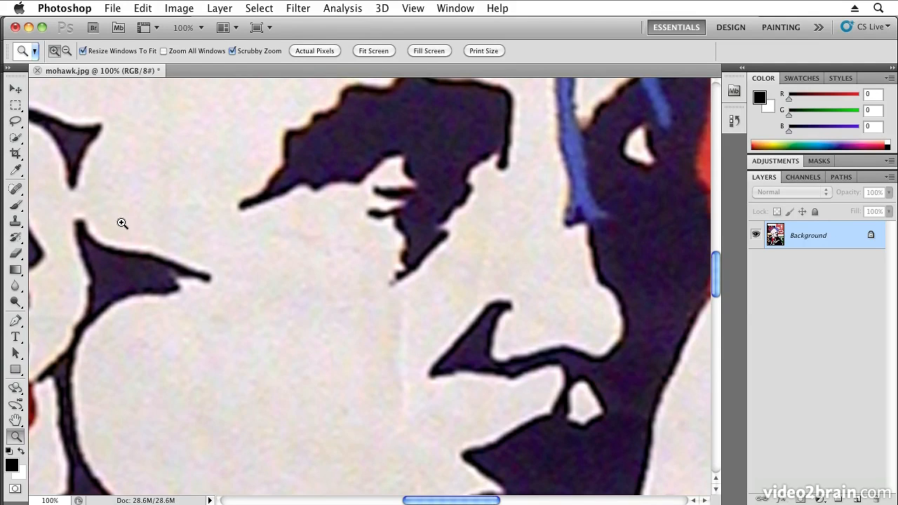
Step: Switch to mohawk.ai in Illustrator and set its view to 100%
key(super+Tab)
key(super+Tab)
key(super+Tab)
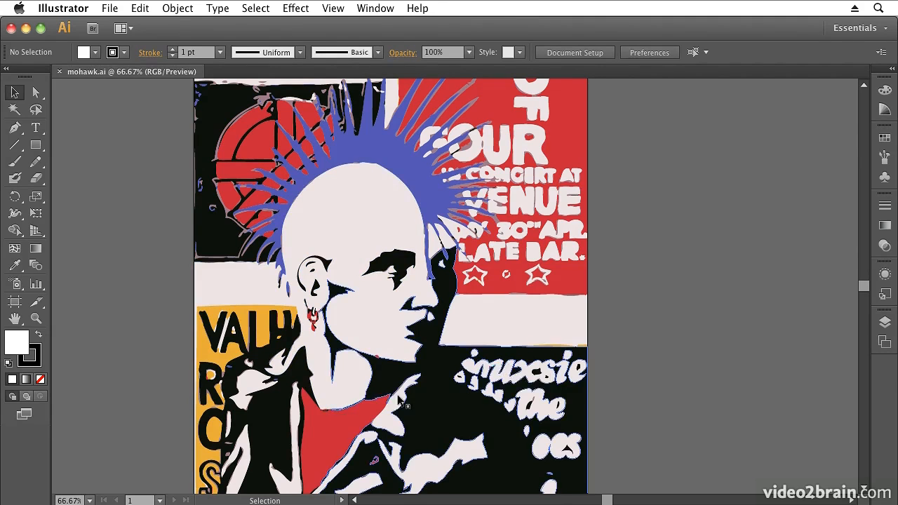
click(90, 501)
click(112, 318)
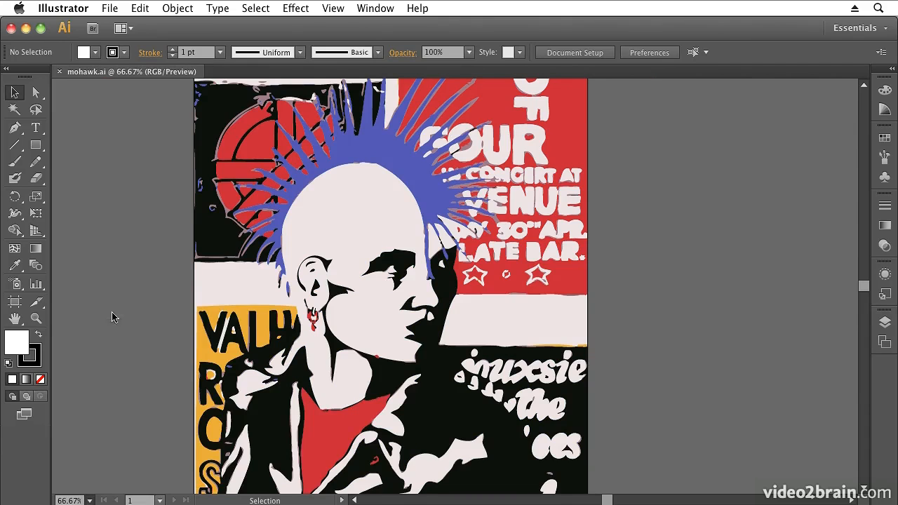
click(112, 318)
click(718, 303)
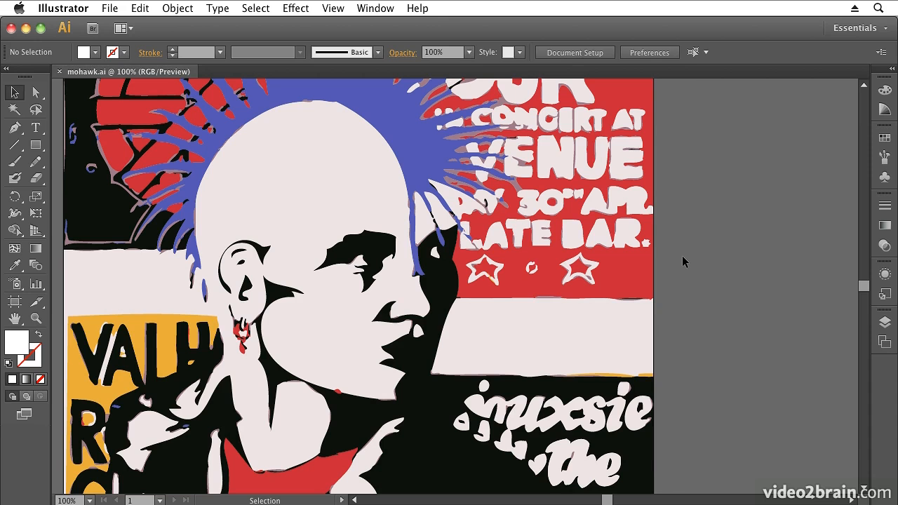
Step: Select the grouped vector artwork and examine its edges around the eye and the LATE lettering at up to 1200% zoom
click(335, 228)
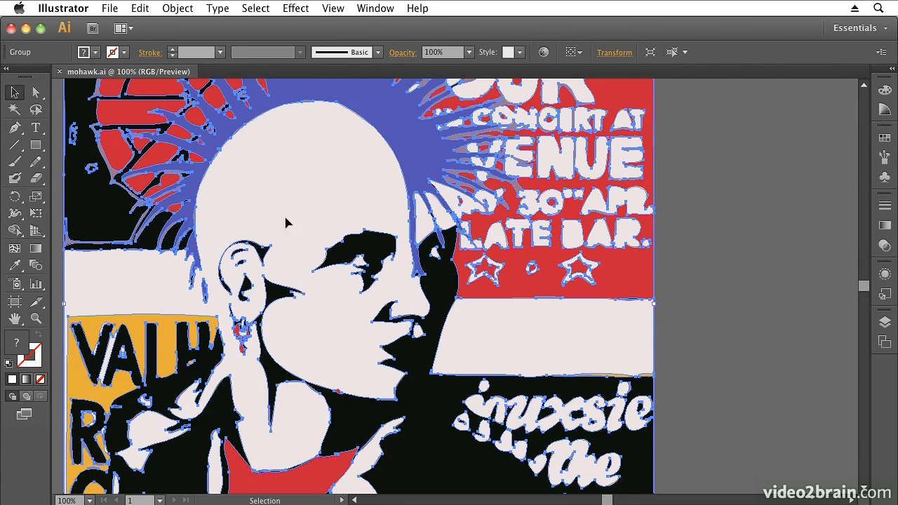
click(36, 318)
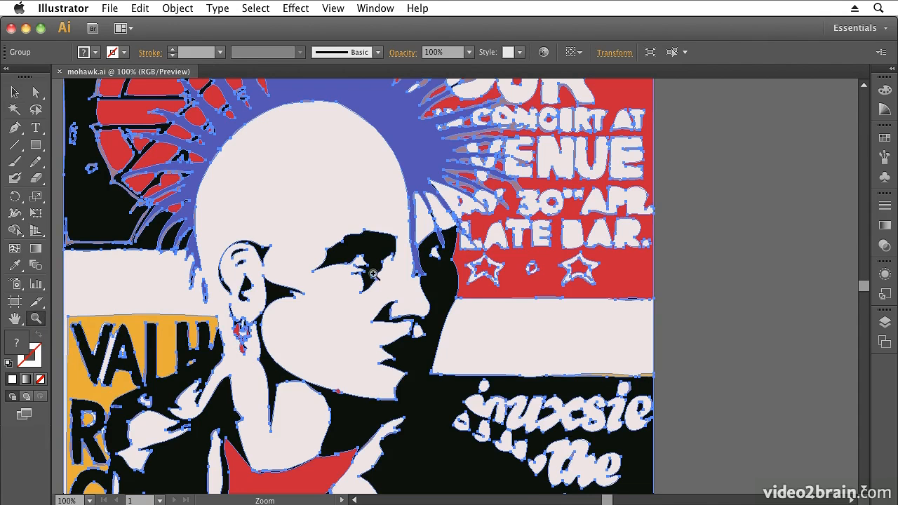
click(427, 270)
click(481, 272)
click(486, 274)
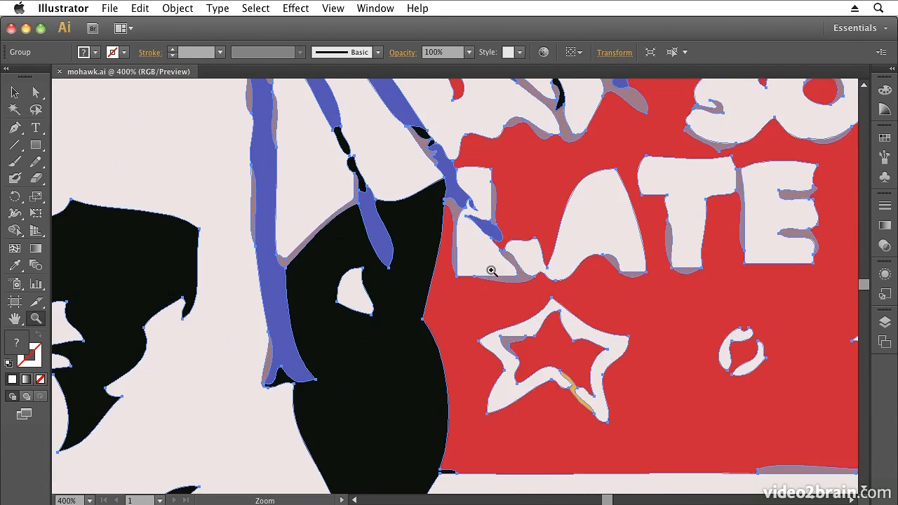
click(428, 278)
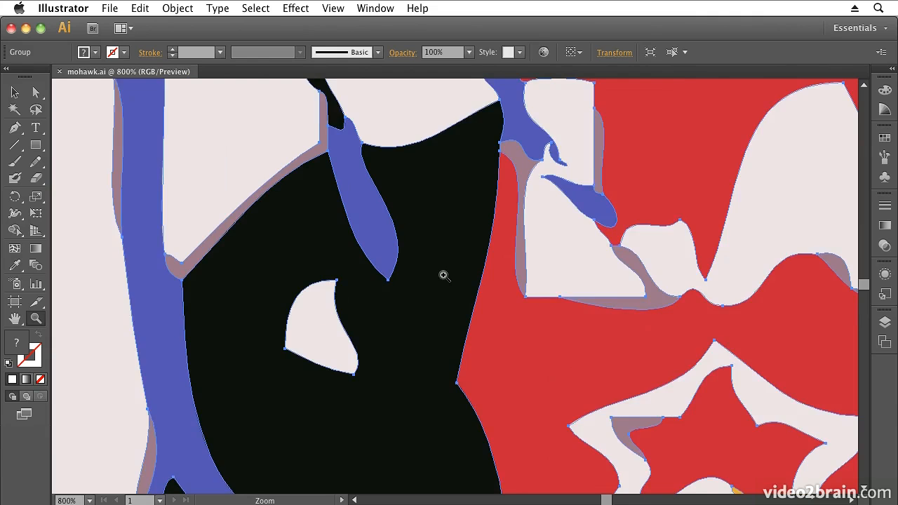
click(443, 275)
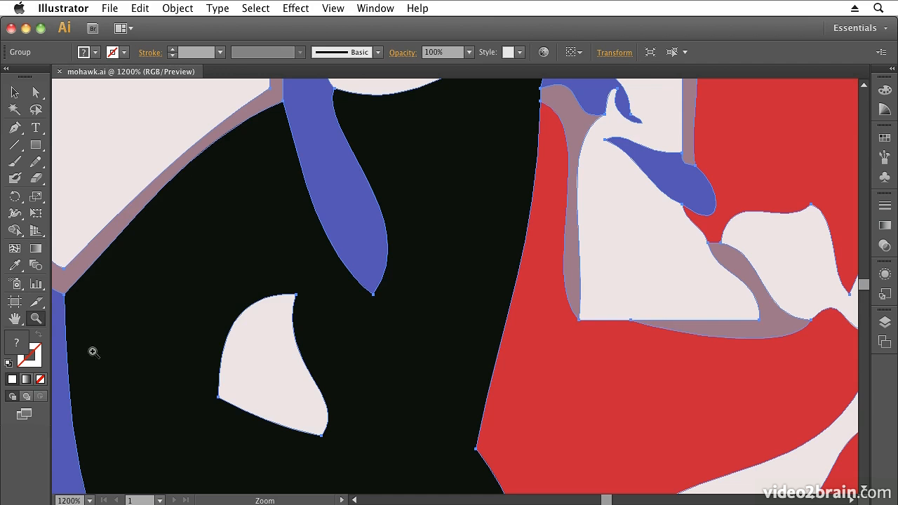
Step: Inspect the vector shape edges at 6400% zoom, and fit the whole artboard in the view
click(90, 501)
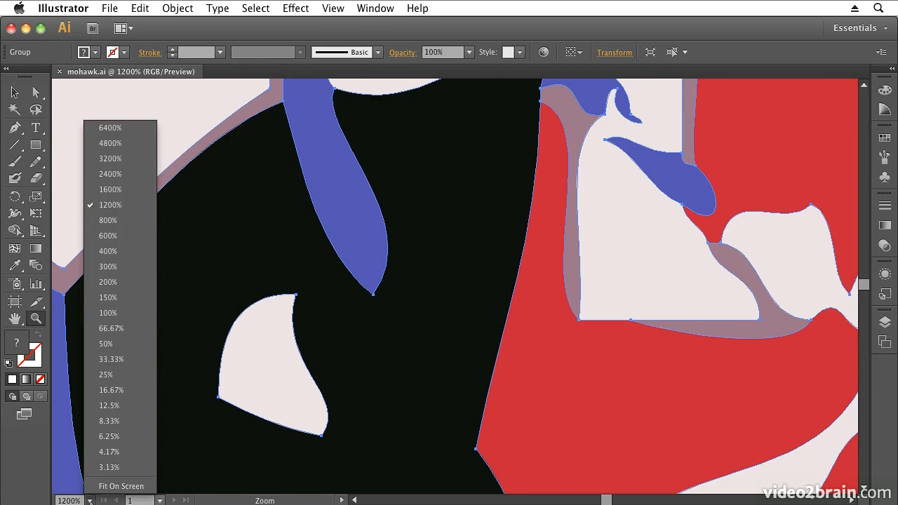
click(111, 130)
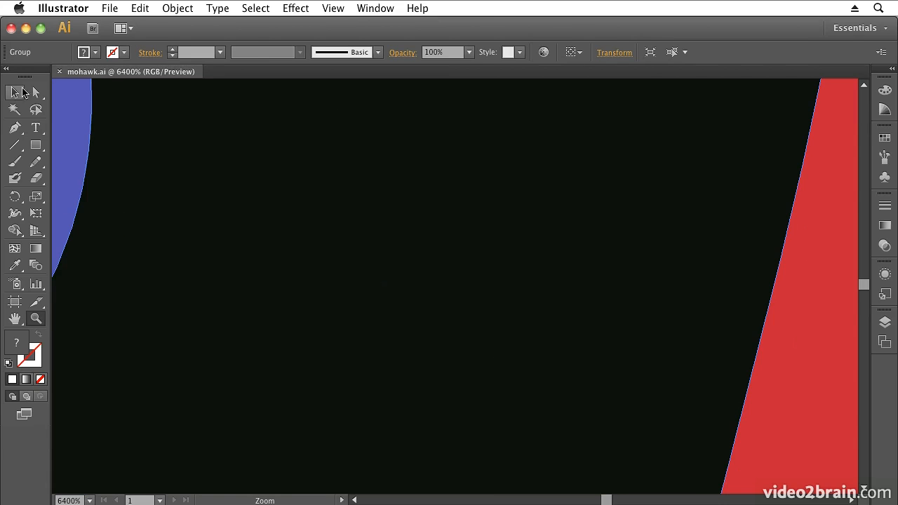
key(space)
drag(192, 252, 453, 347)
drag(226, 220, 519, 391)
drag(245, 206, 328, 304)
double_click(14, 320)
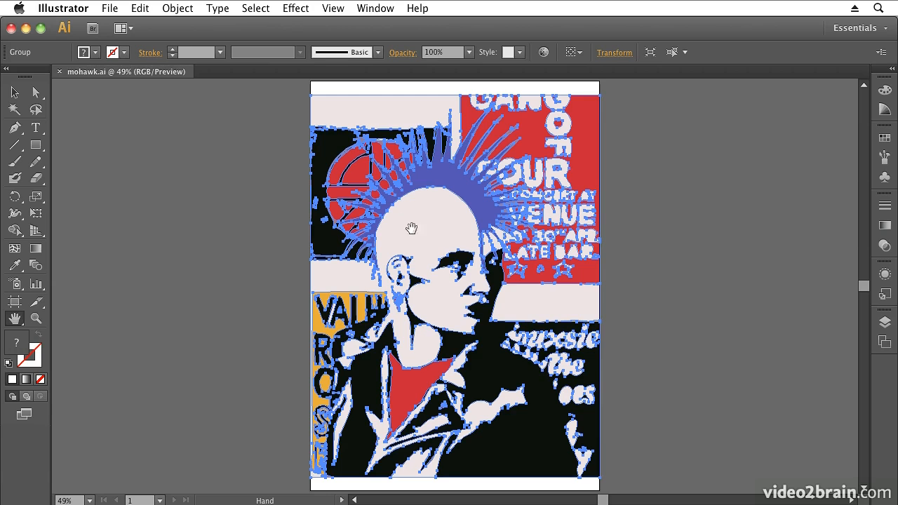
Step: Reshape the head outline with Direct Selection by slightly shifting its edge below the hair spikes, and deselect the path
click(36, 92)
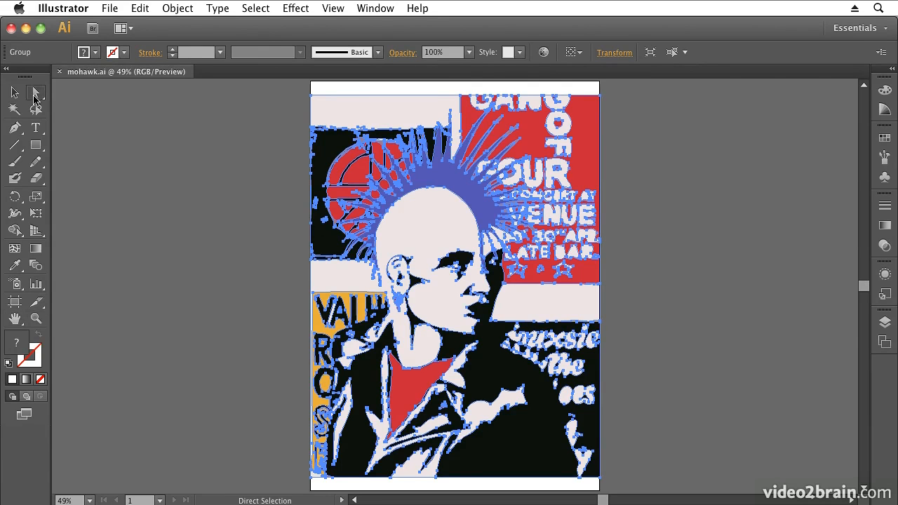
click(403, 205)
mouse_move(400, 205)
mouse_down()
mouse_move(425, 191)
mouse_move(411, 184)
mouse_move(405, 206)
mouse_up()
click(419, 216)
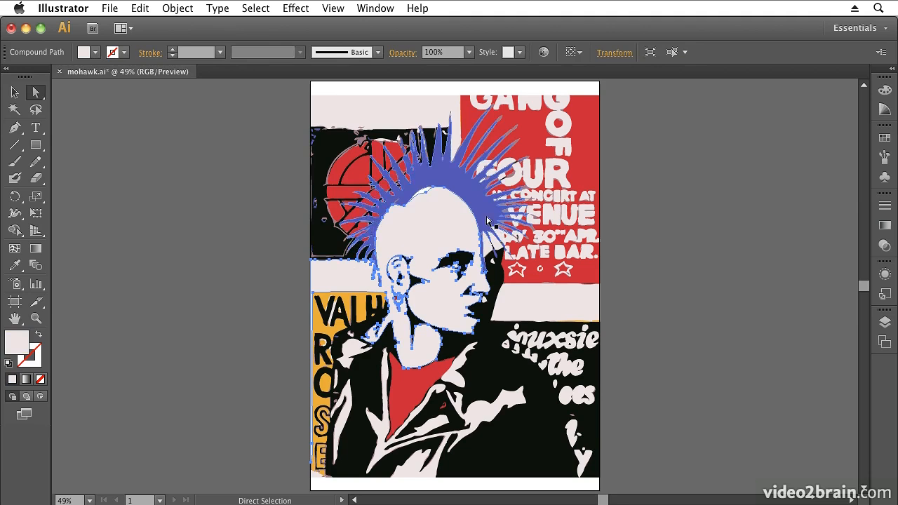
click(234, 234)
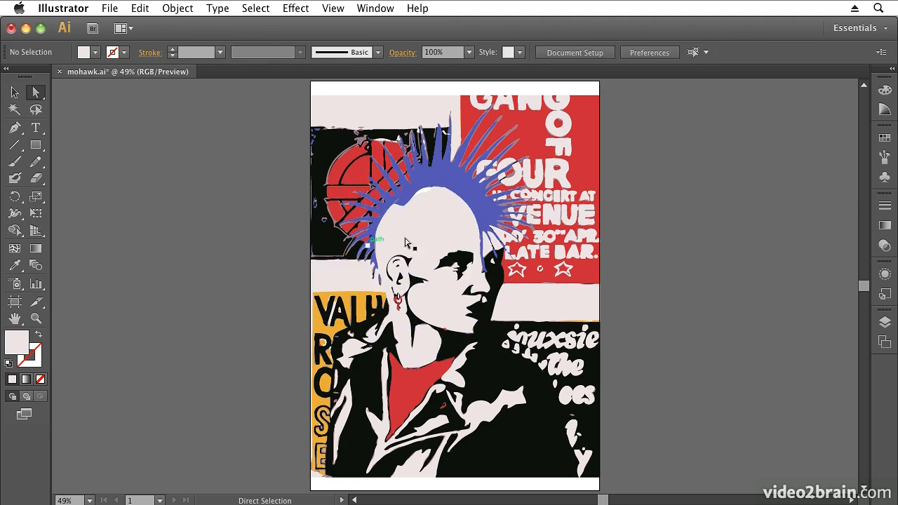